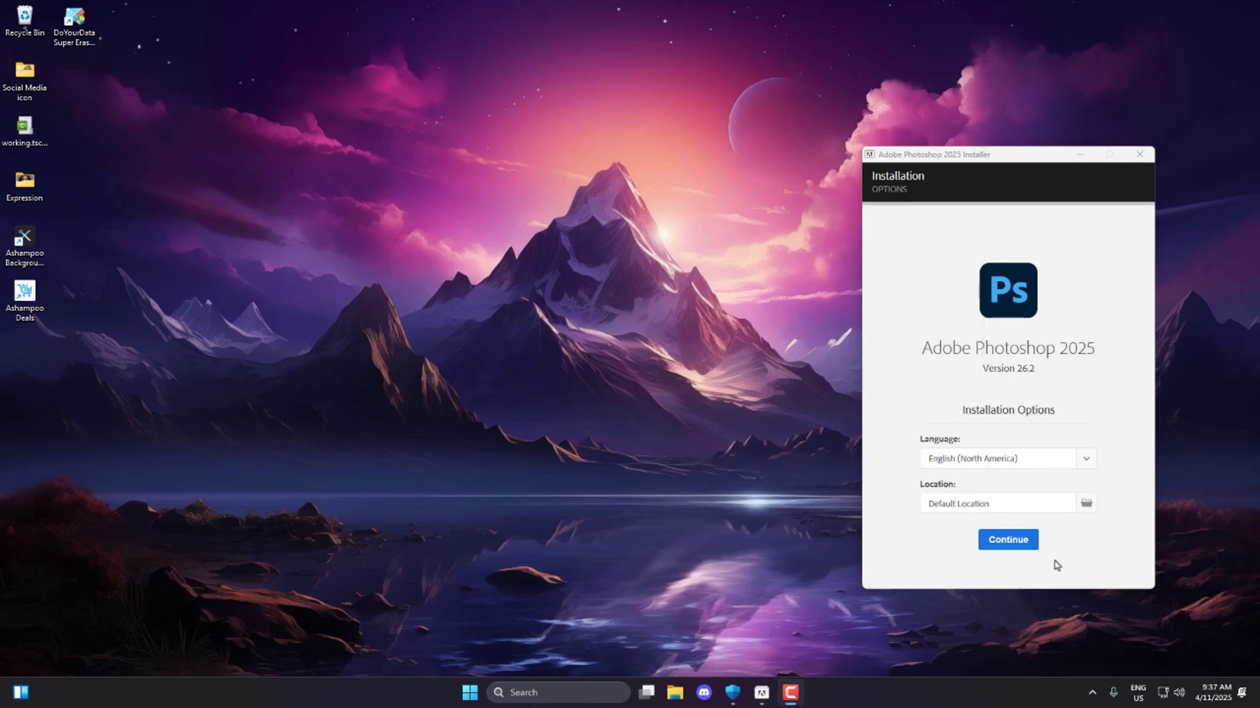
Start the Photoshop 2025 installation with English (North America) and Default Location
left_click(1022, 548)
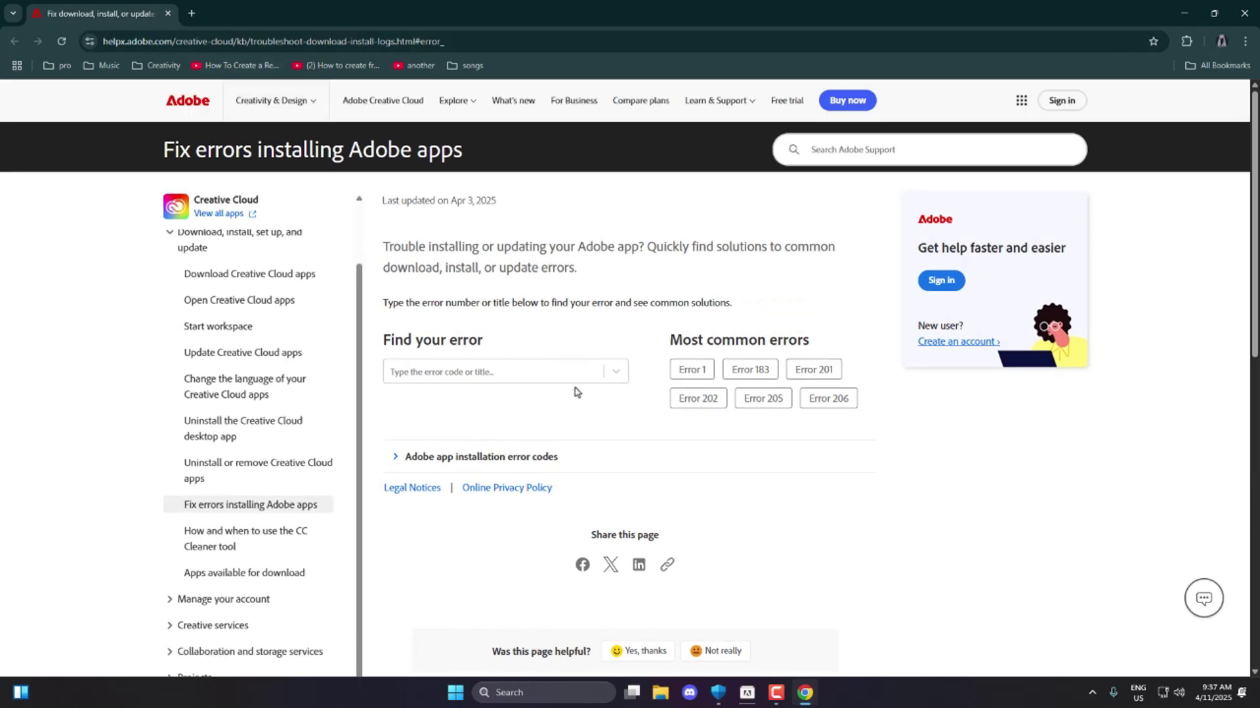
Search the error list for 'Error code 1' and show its Installation failure solution
scroll(564, 390, "down", 1)
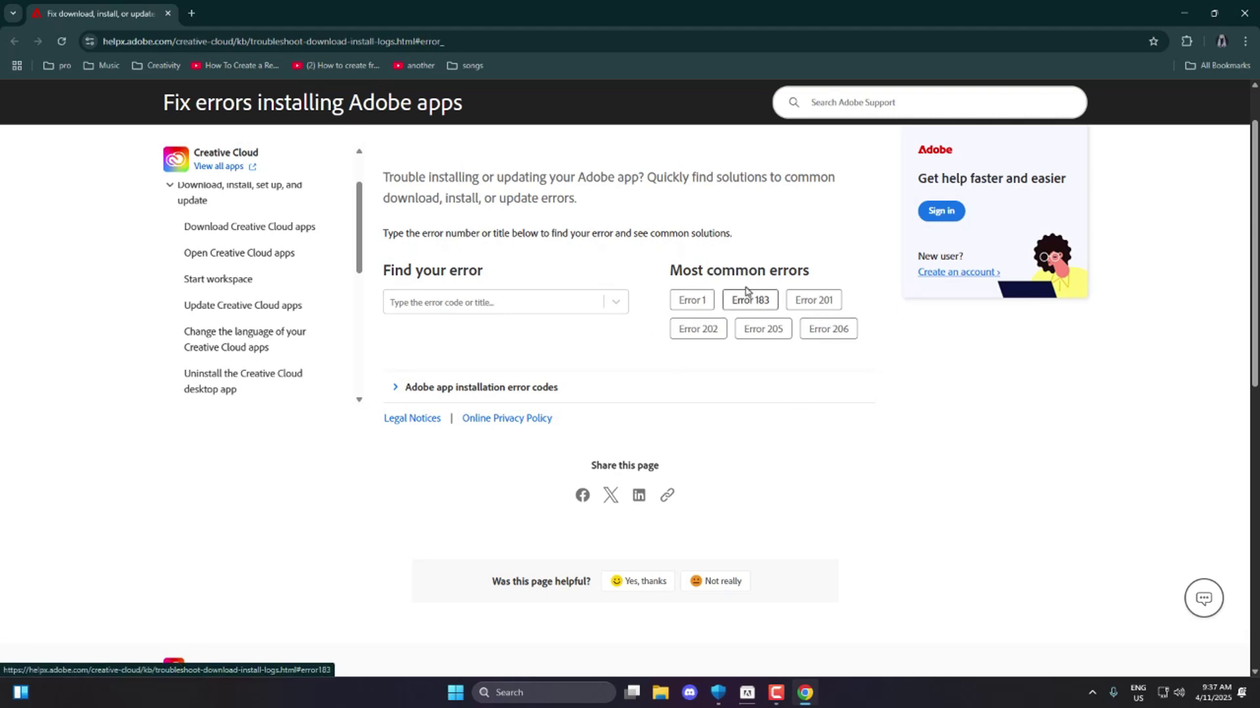
left_click(541, 306)
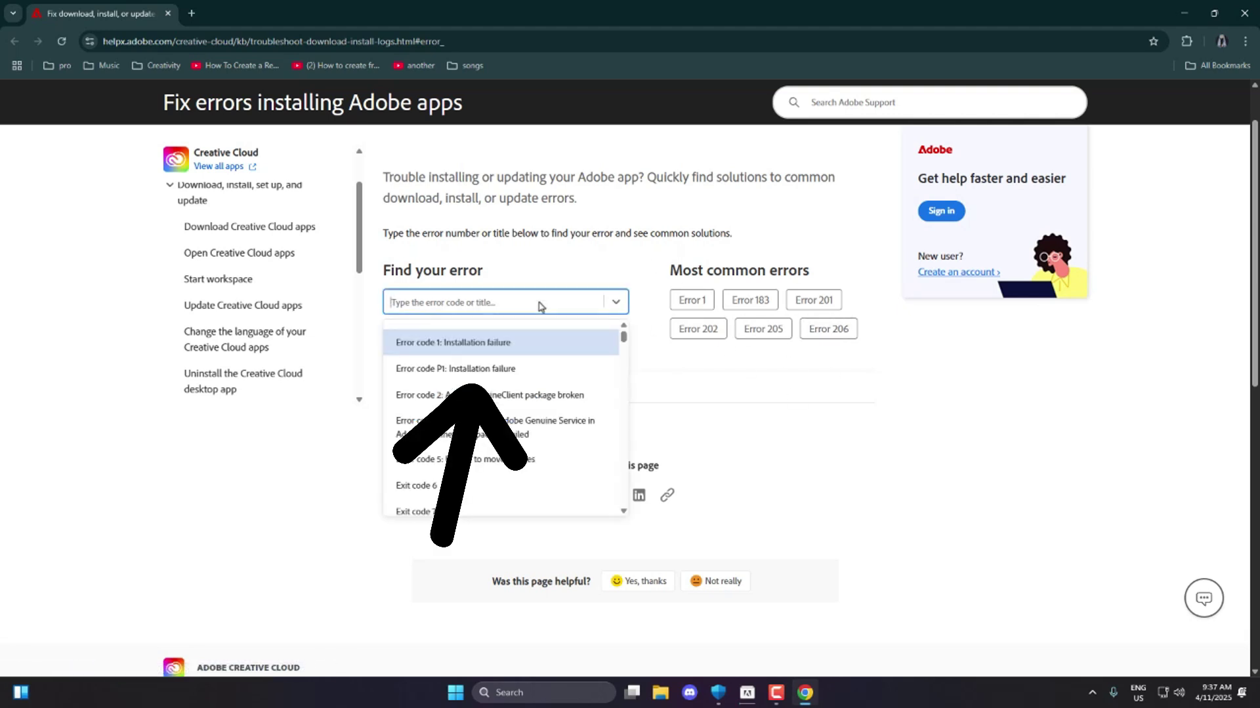
type("Error c")
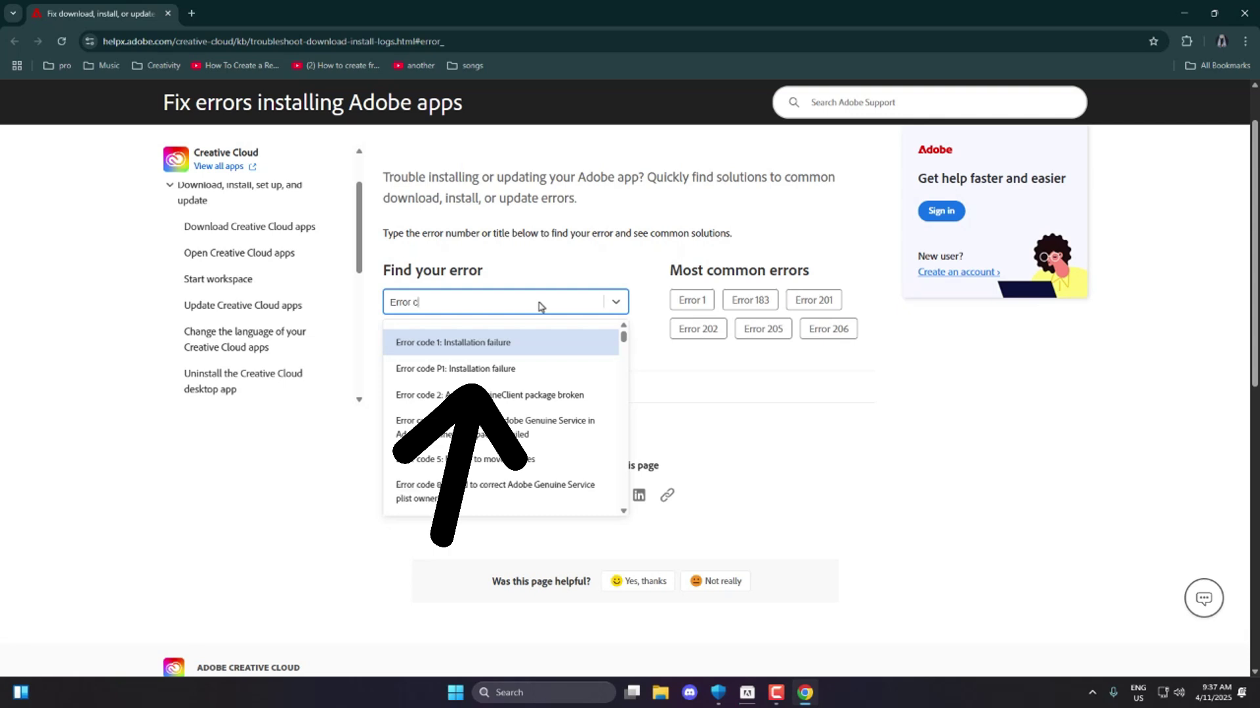
type("ode 1")
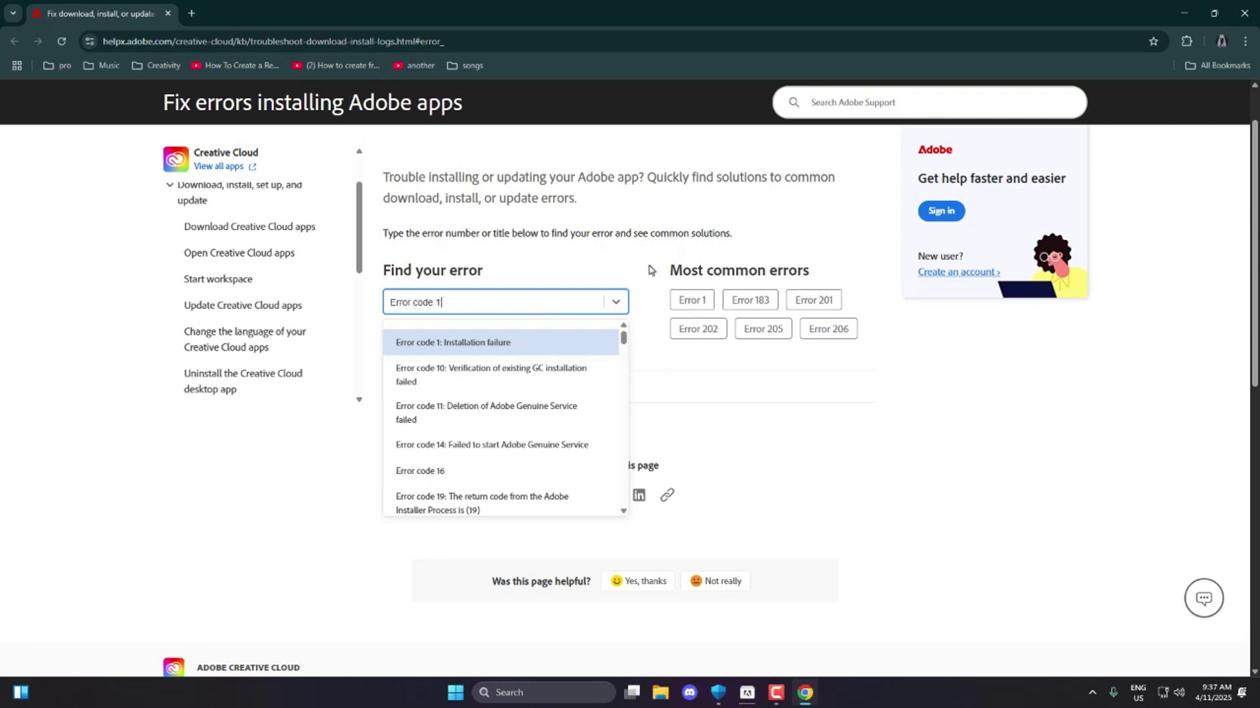
left_click(686, 300)
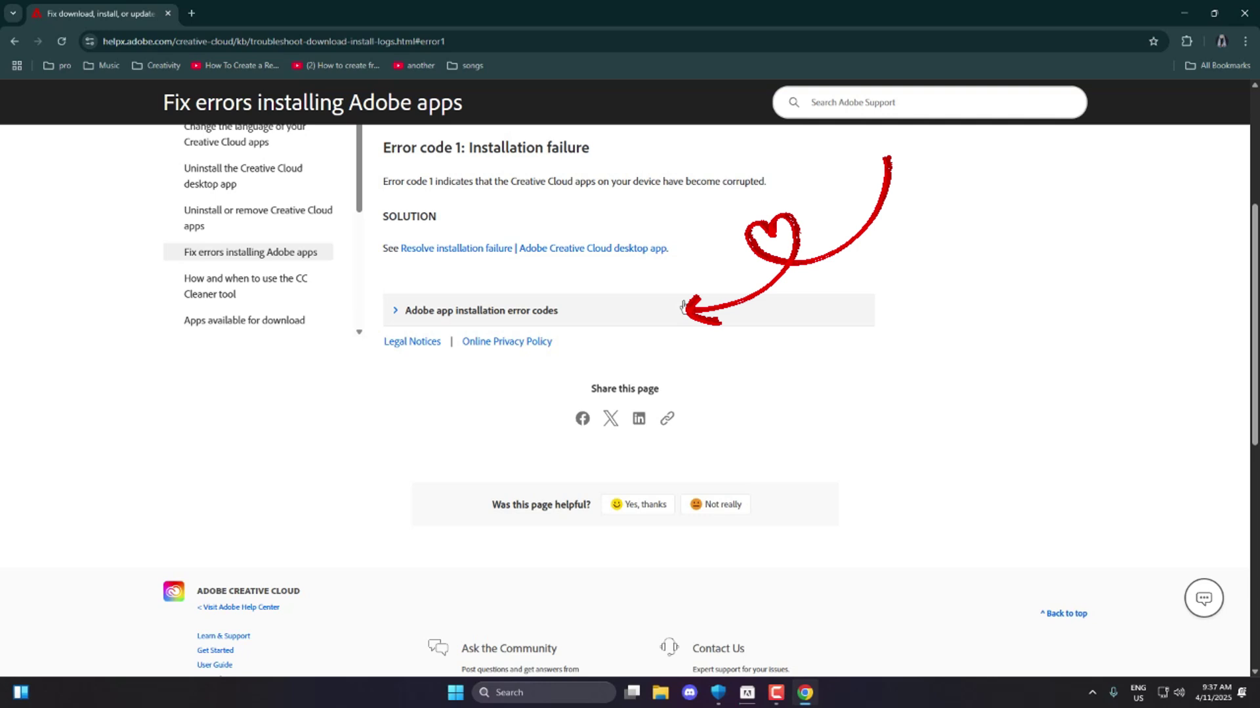
Open the Resolve installation failure guide linked under SOLUTION
scroll(685, 305, "up", 1)
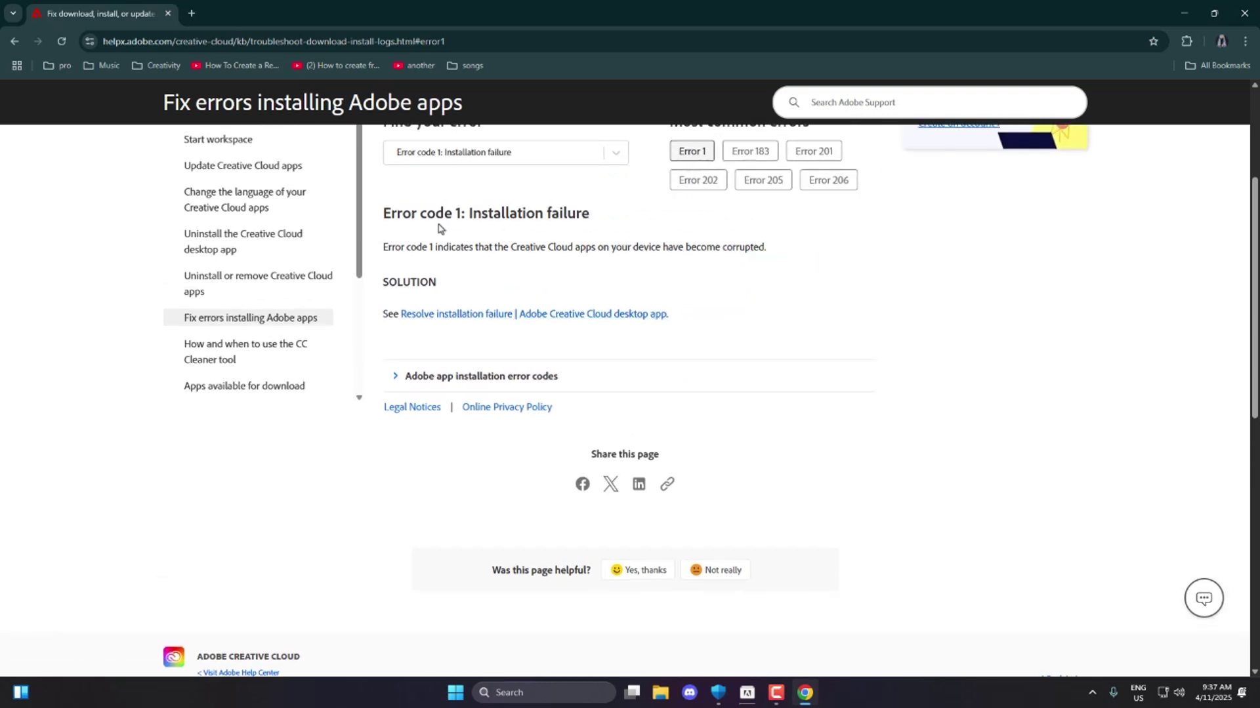
scroll(466, 234, "up", 1)
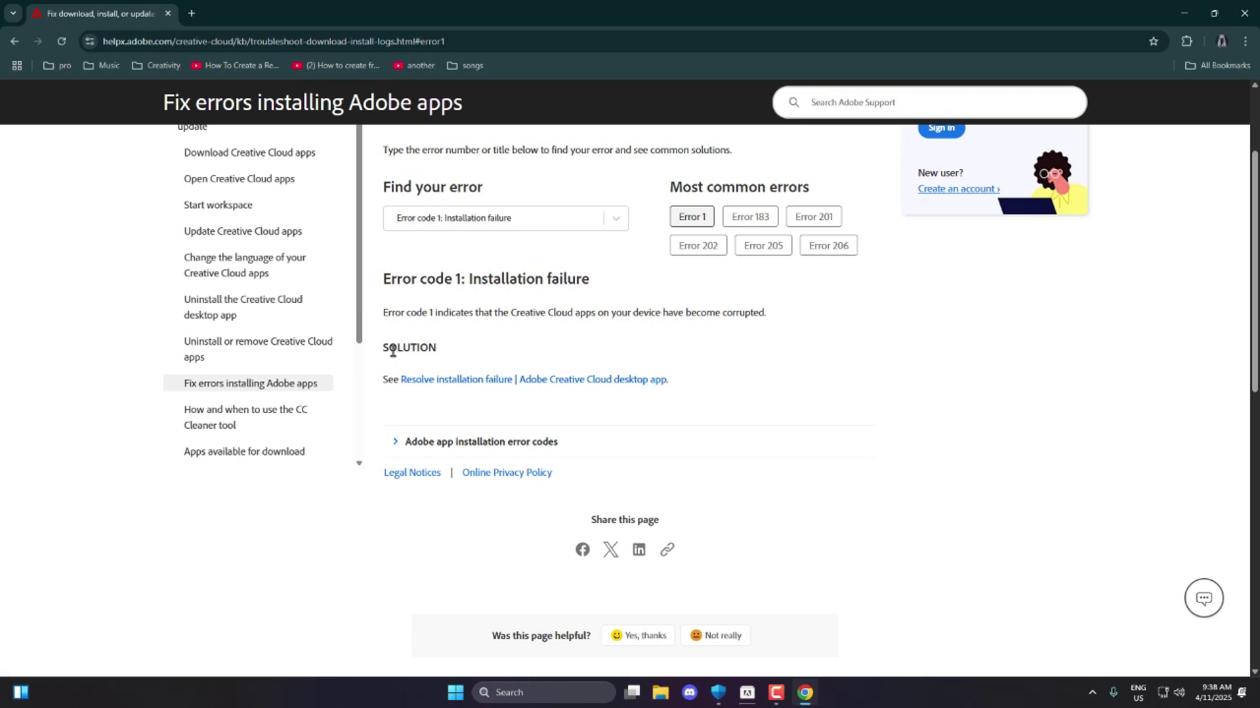
left_click_drag(382, 343, 448, 342)
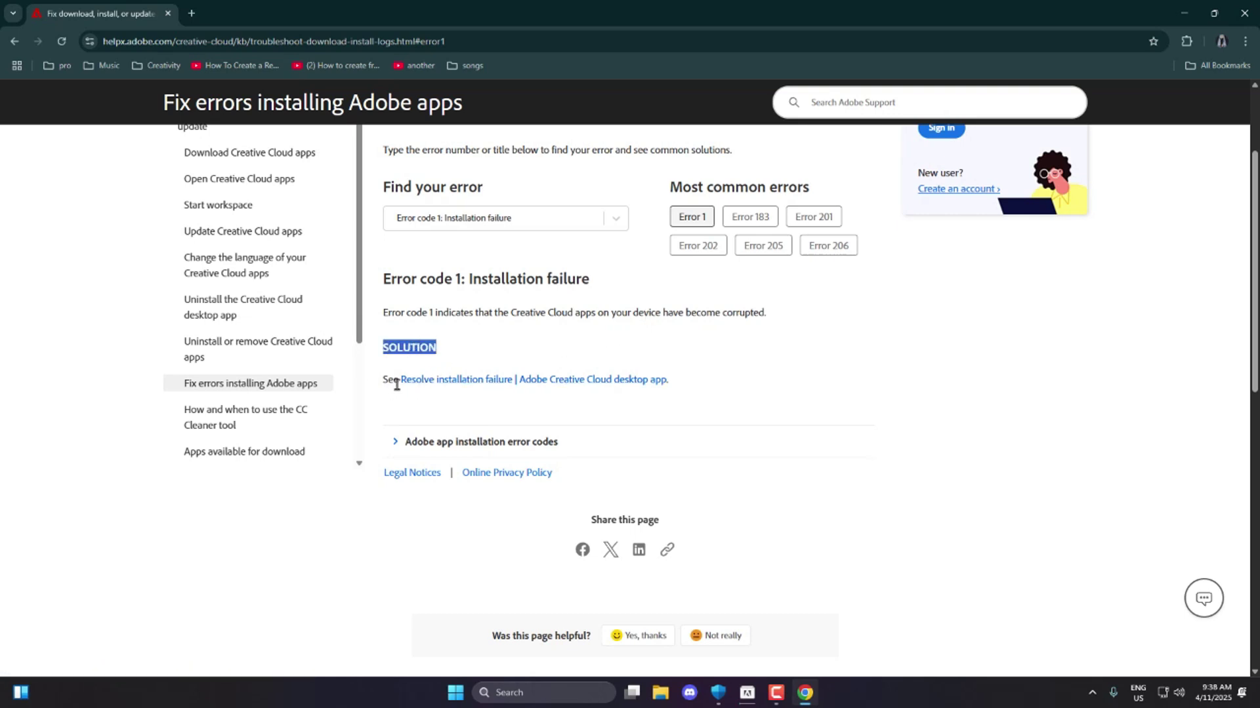
left_click(459, 383)
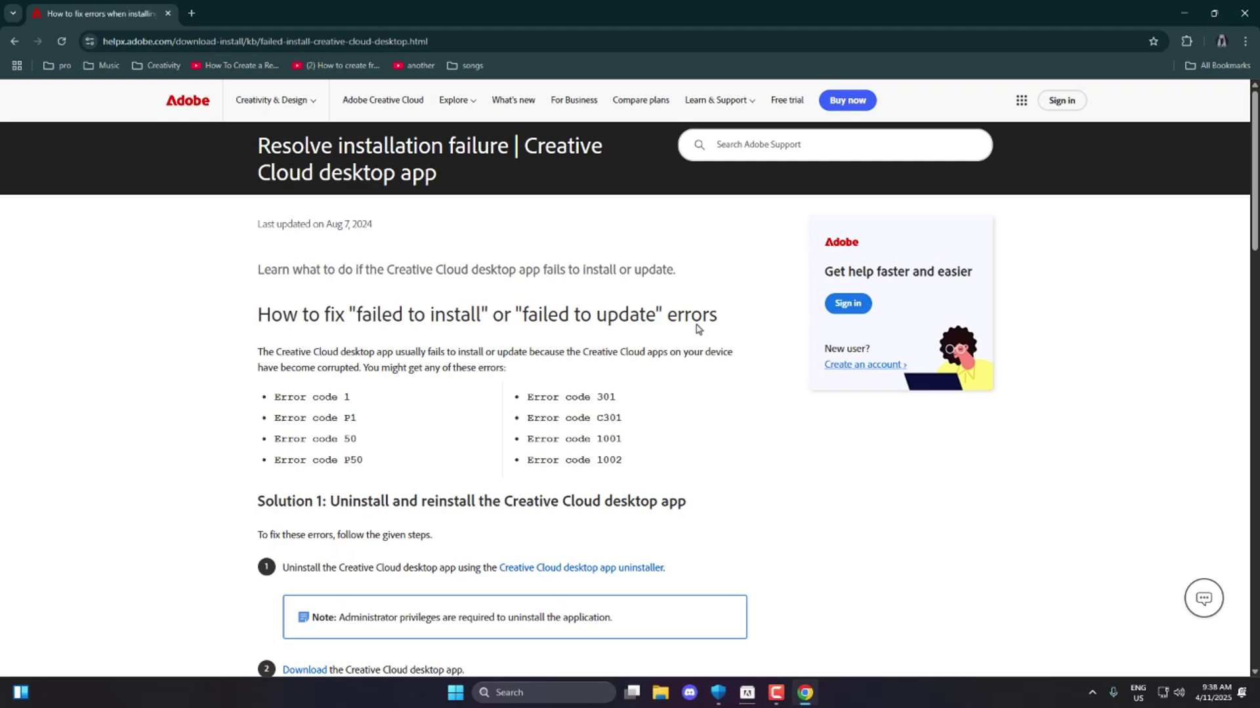
Review the error codes this guide covers, then scroll down to Solution 1
left_click_drag(262, 393, 642, 462)
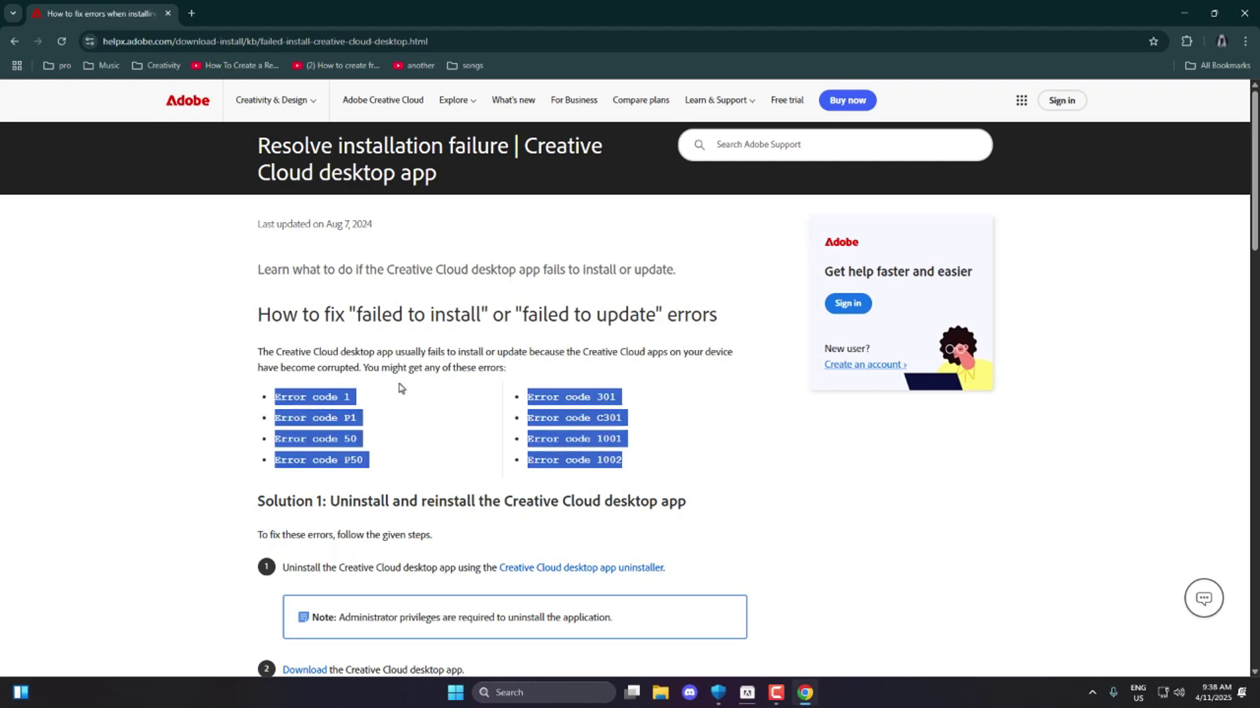
left_click(428, 362)
scroll(413, 412, "down", 3)
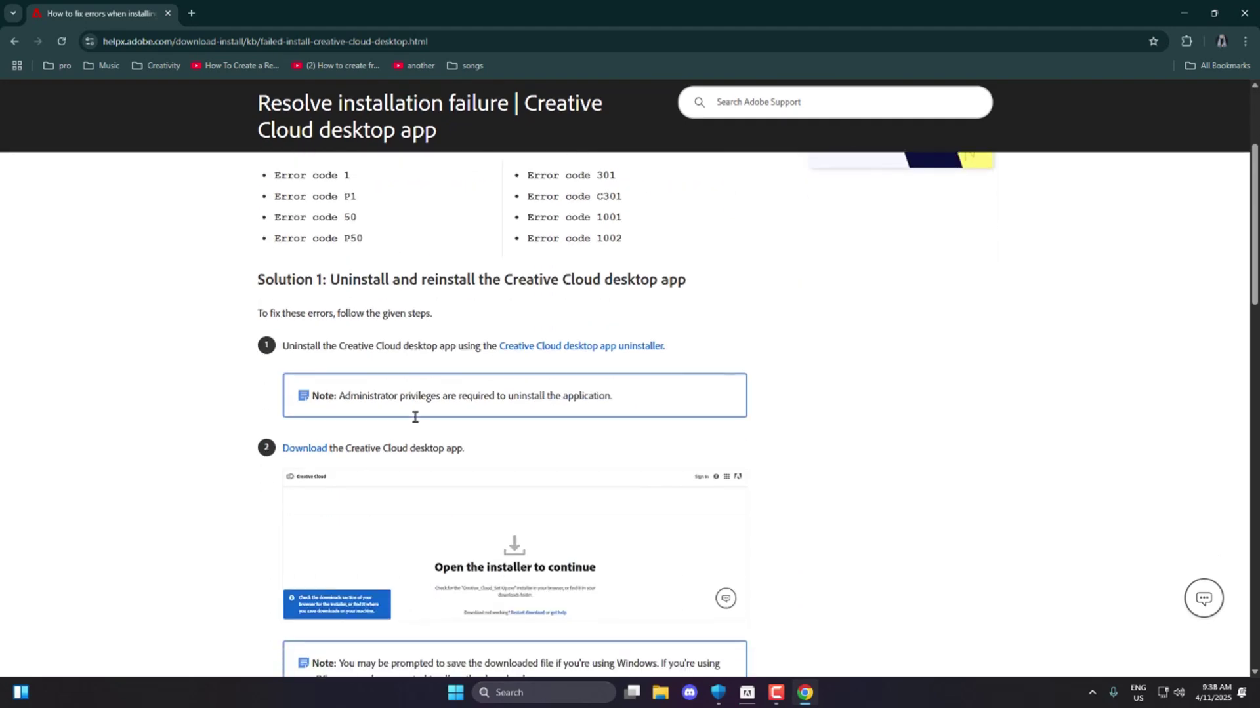
scroll(415, 417, "up", 3)
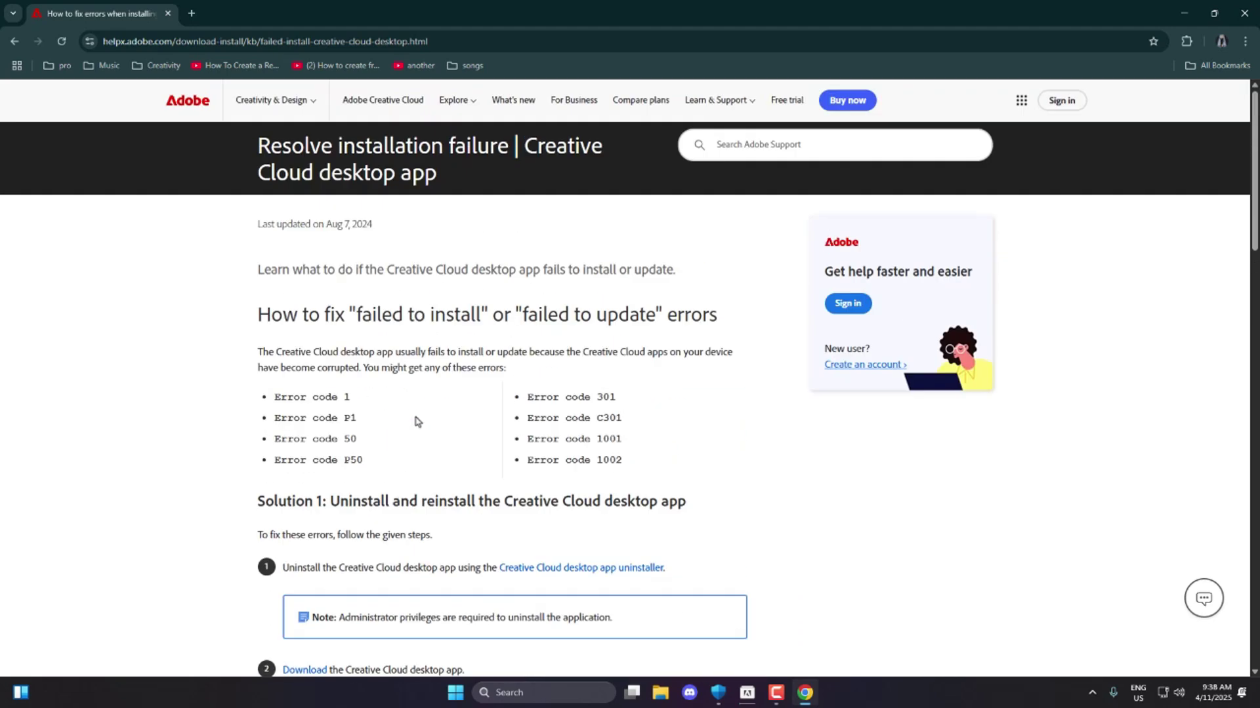
scroll(414, 419, "down", 3)
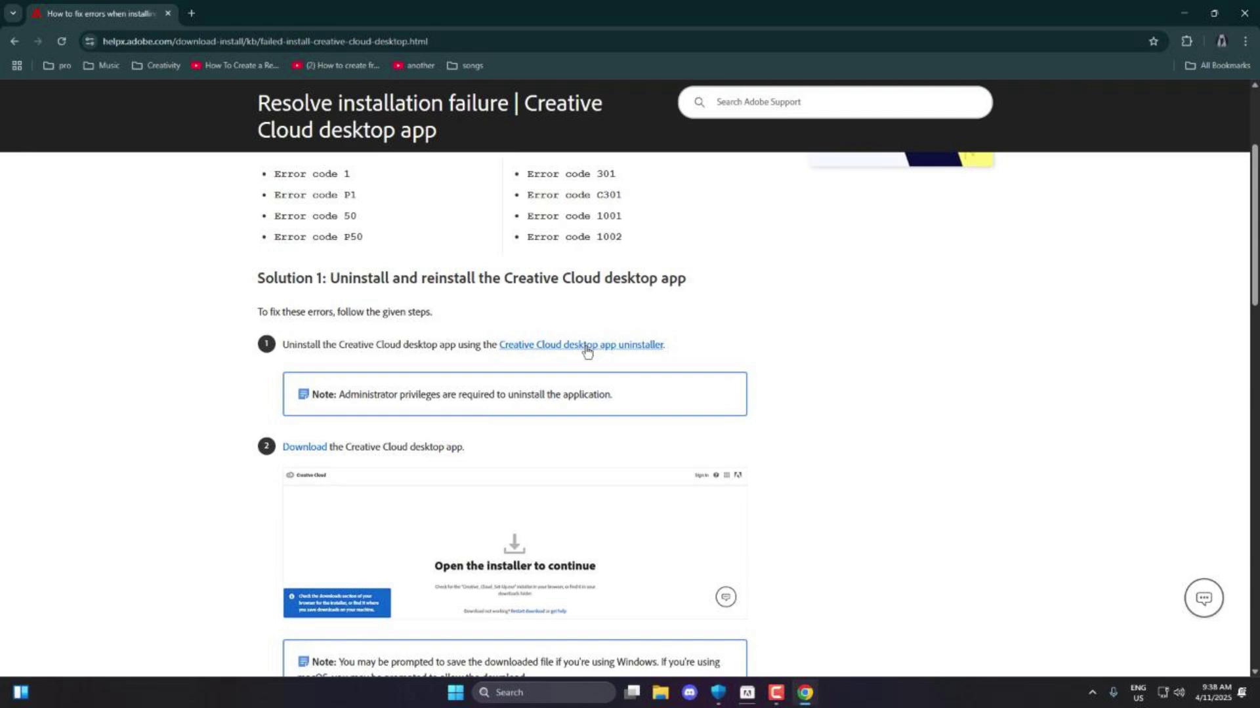
Open the Creative Cloud desktop app uninstaller page and highlight its Before you uninstall guidance
left_click(623, 348)
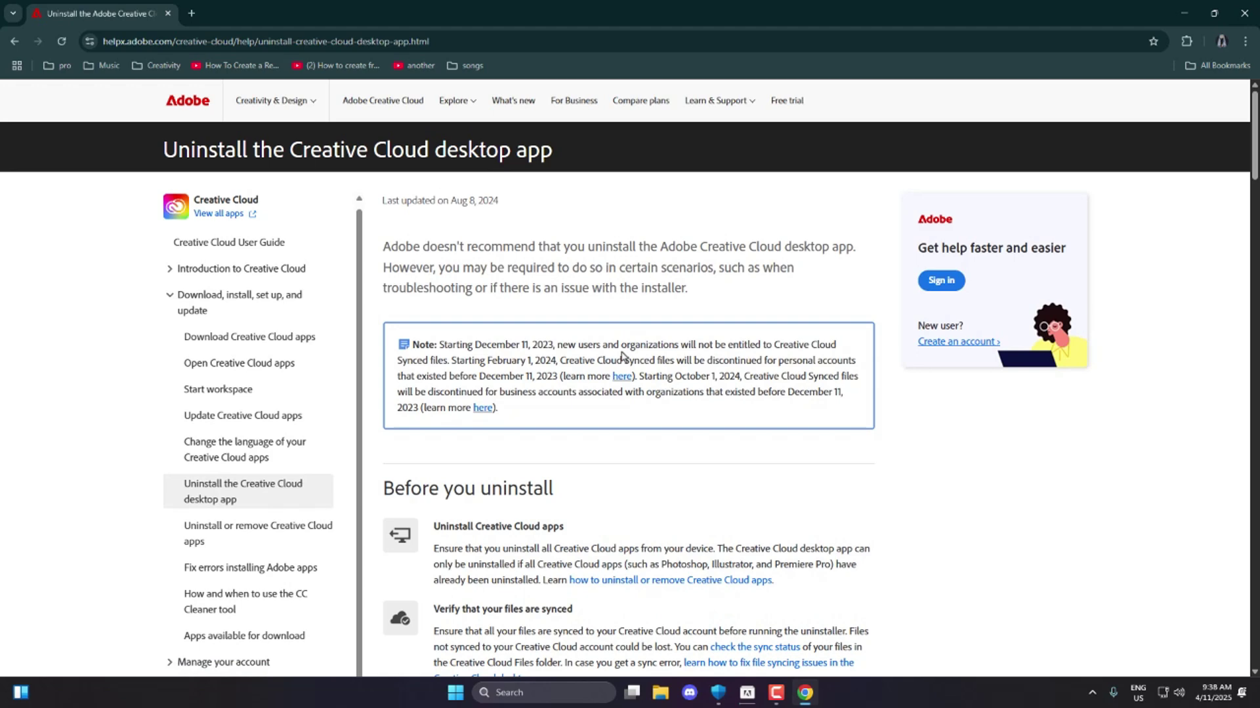
left_click_drag(384, 245, 854, 248)
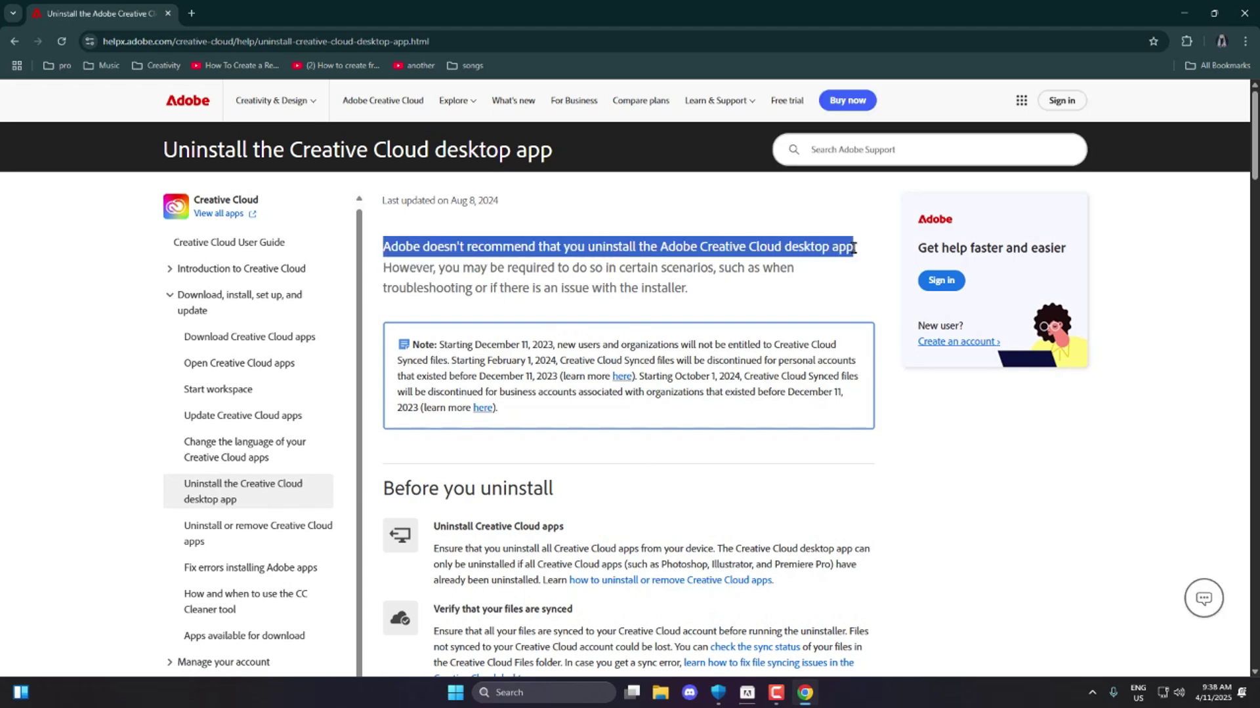
left_click_drag(384, 267, 686, 290)
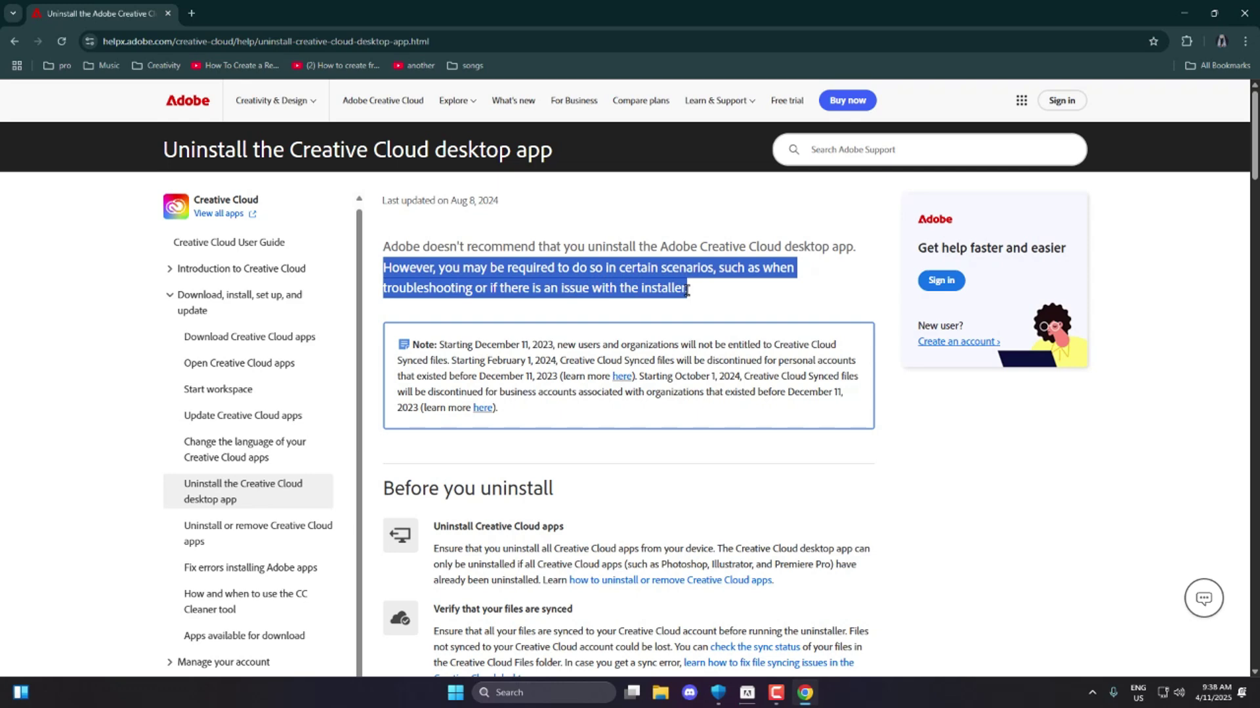
scroll(702, 291, "down", 3)
triple_click(582, 287)
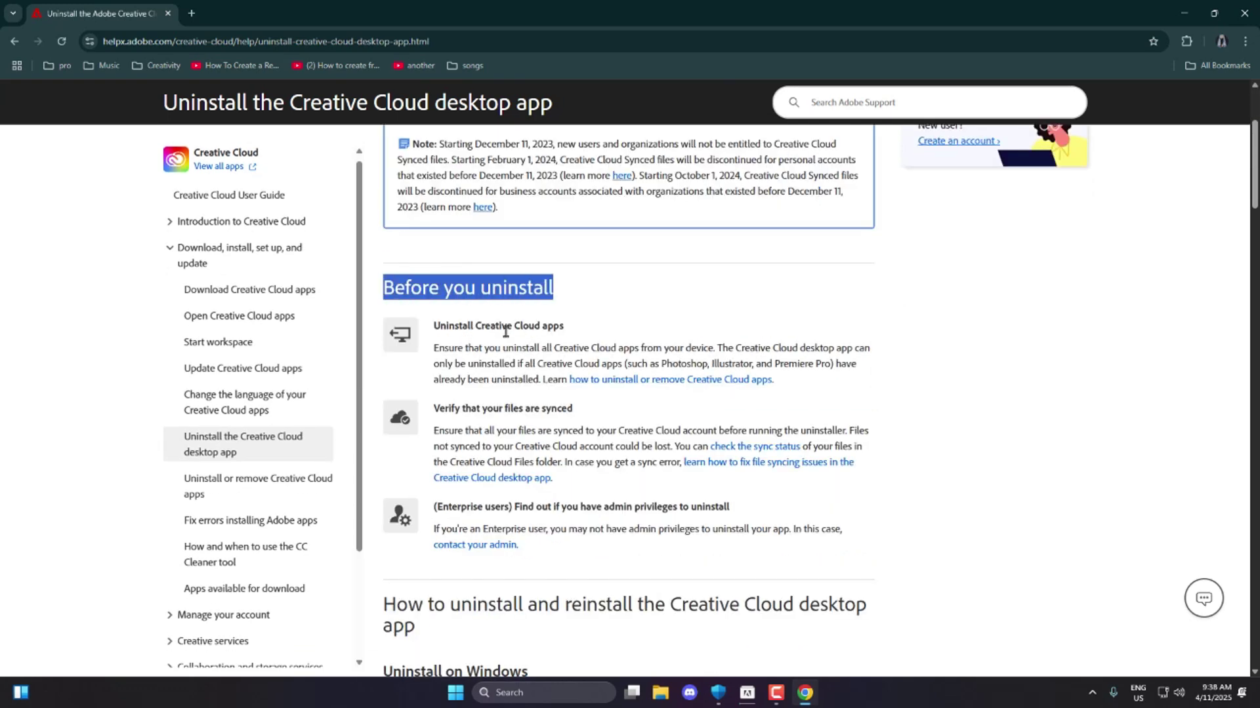
left_click_drag(561, 326, 412, 341)
left_click_drag(572, 408, 421, 414)
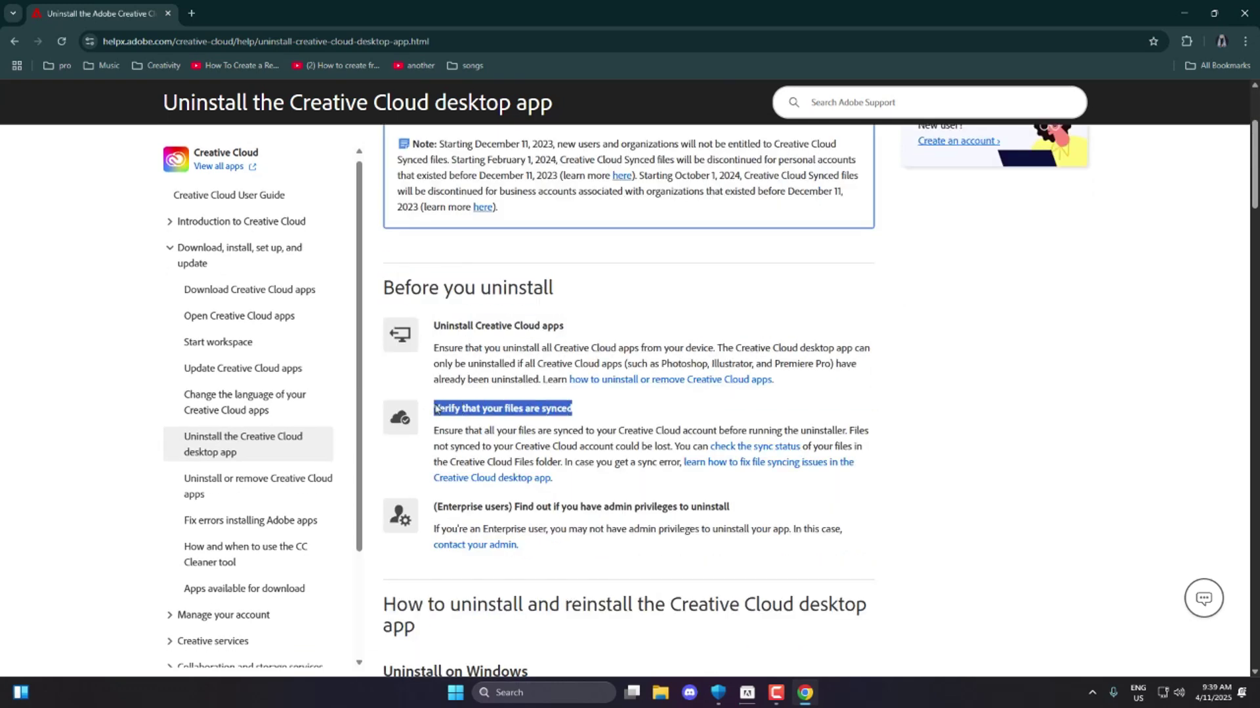
left_click_drag(442, 509, 615, 509)
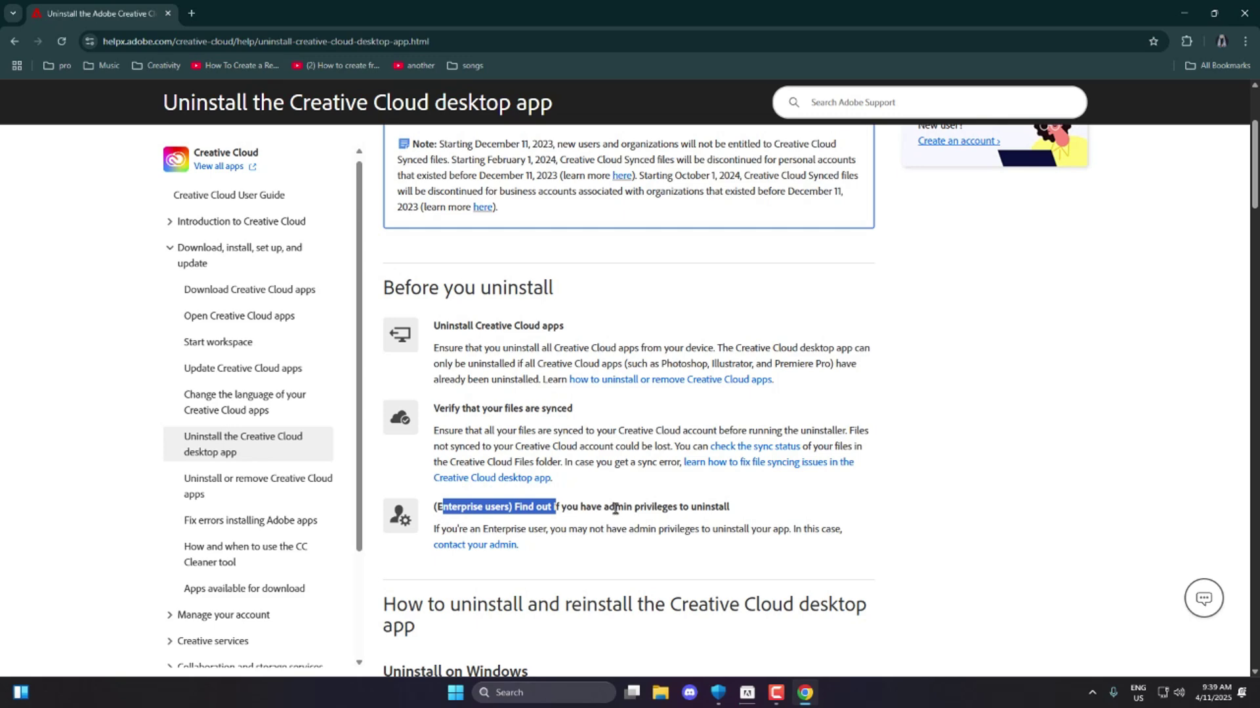
Download and save the uninstaller zip for Windows 11, 10, 8, 7 (64-bit)
scroll(610, 463, "down", 3)
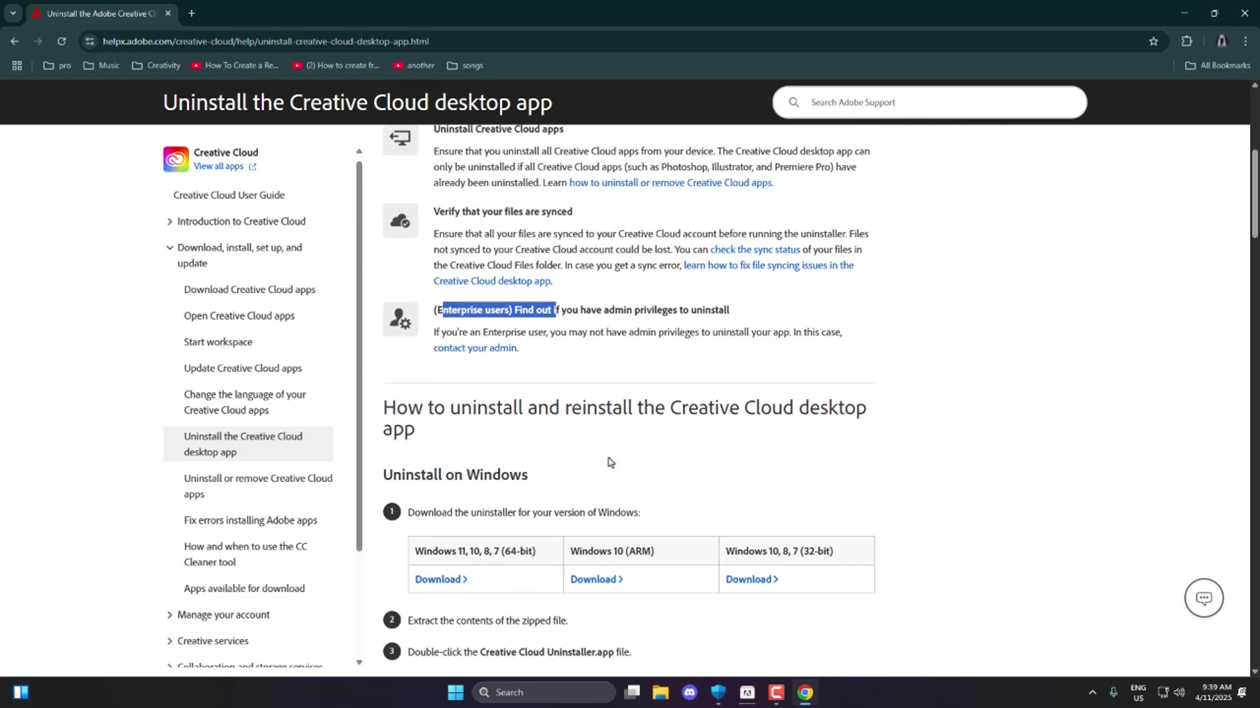
scroll(623, 459, "down", 1)
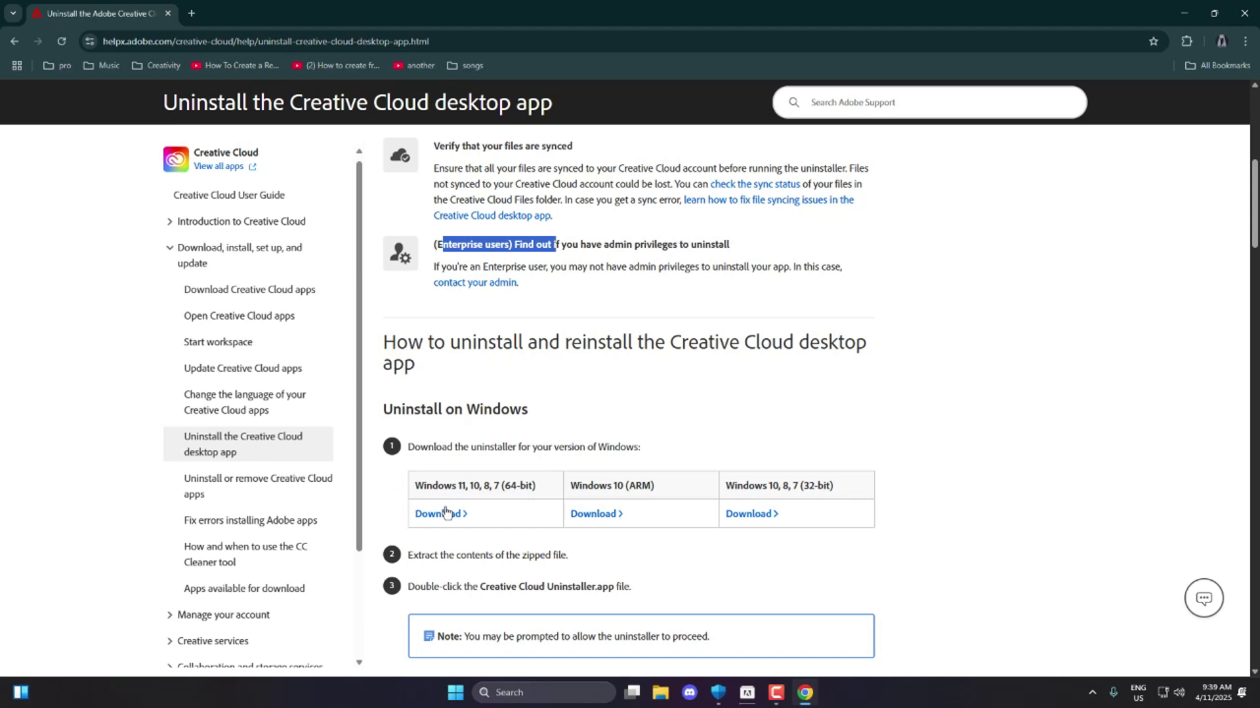
left_click(384, 338)
left_click_drag(384, 338, 572, 381)
left_click(451, 370)
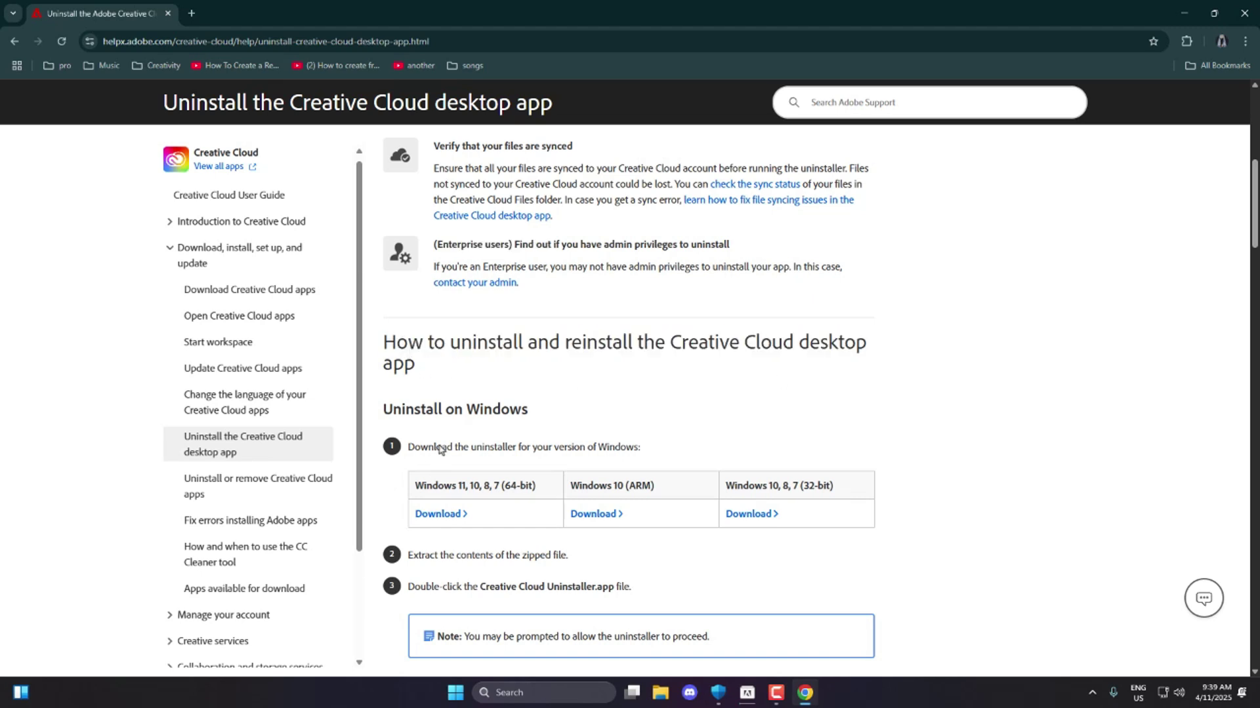
left_click(438, 514)
left_click_drag(415, 485, 538, 487)
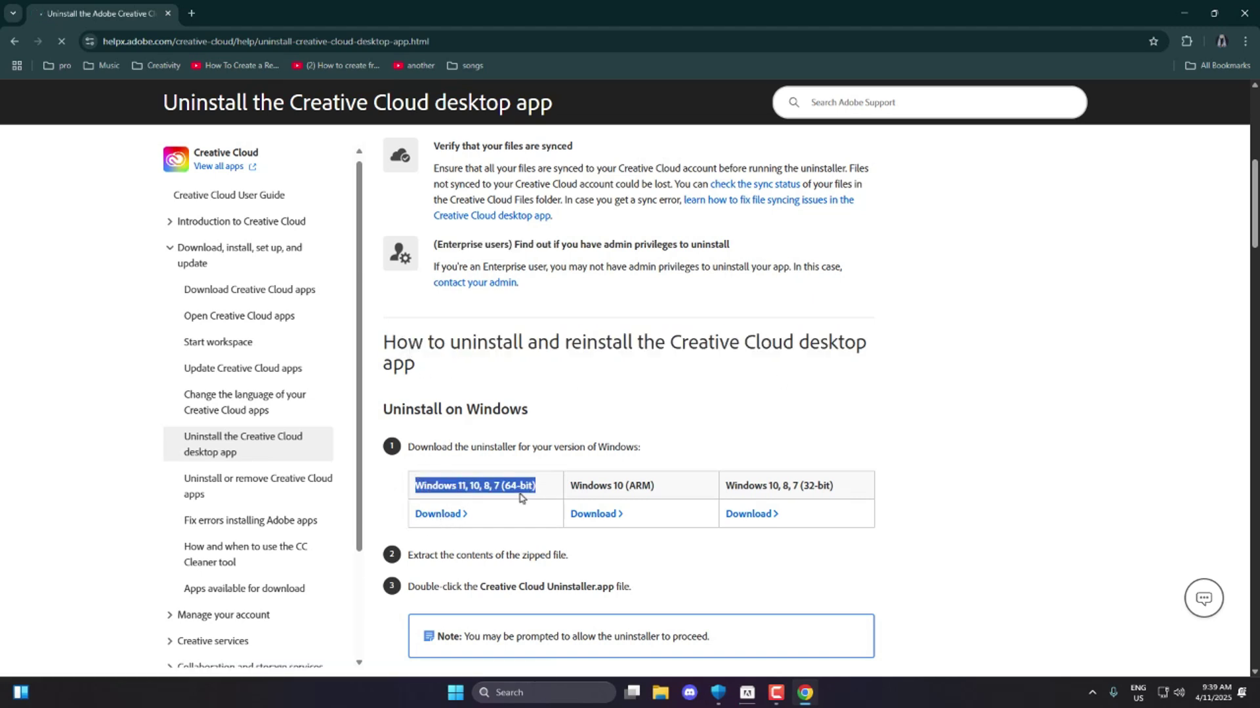
triple_click(487, 490)
triple_click(635, 485)
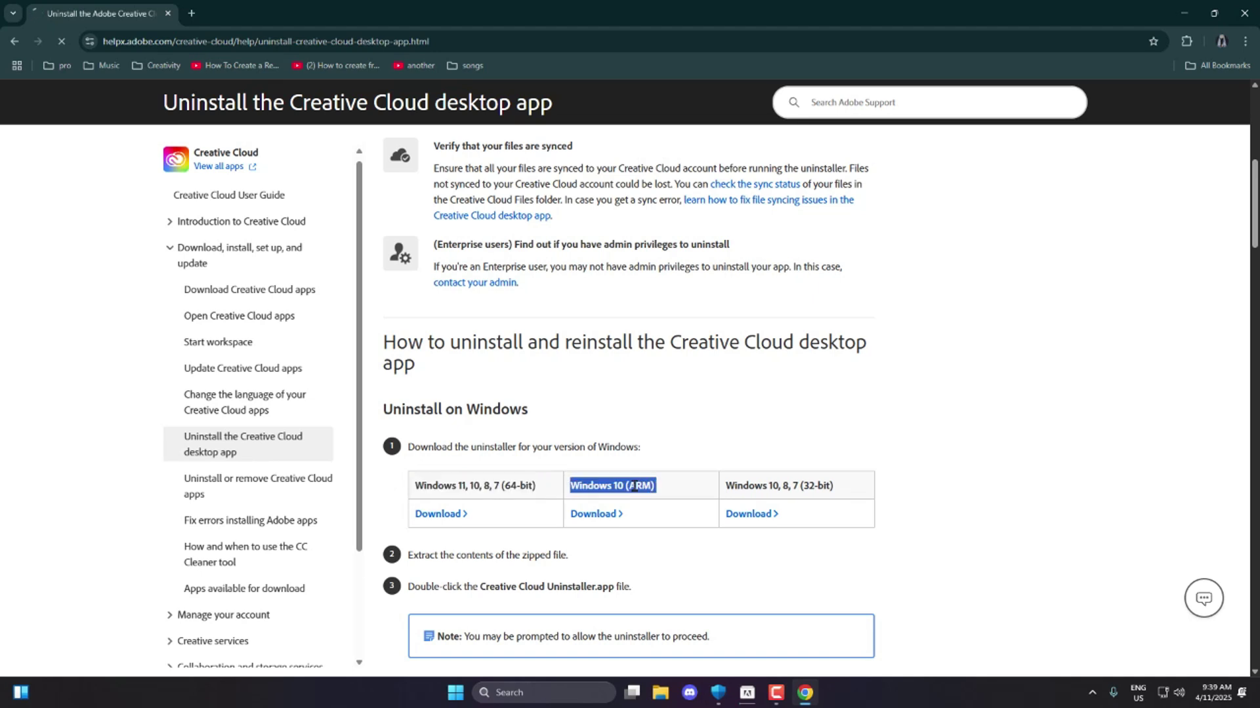
triple_click(797, 487)
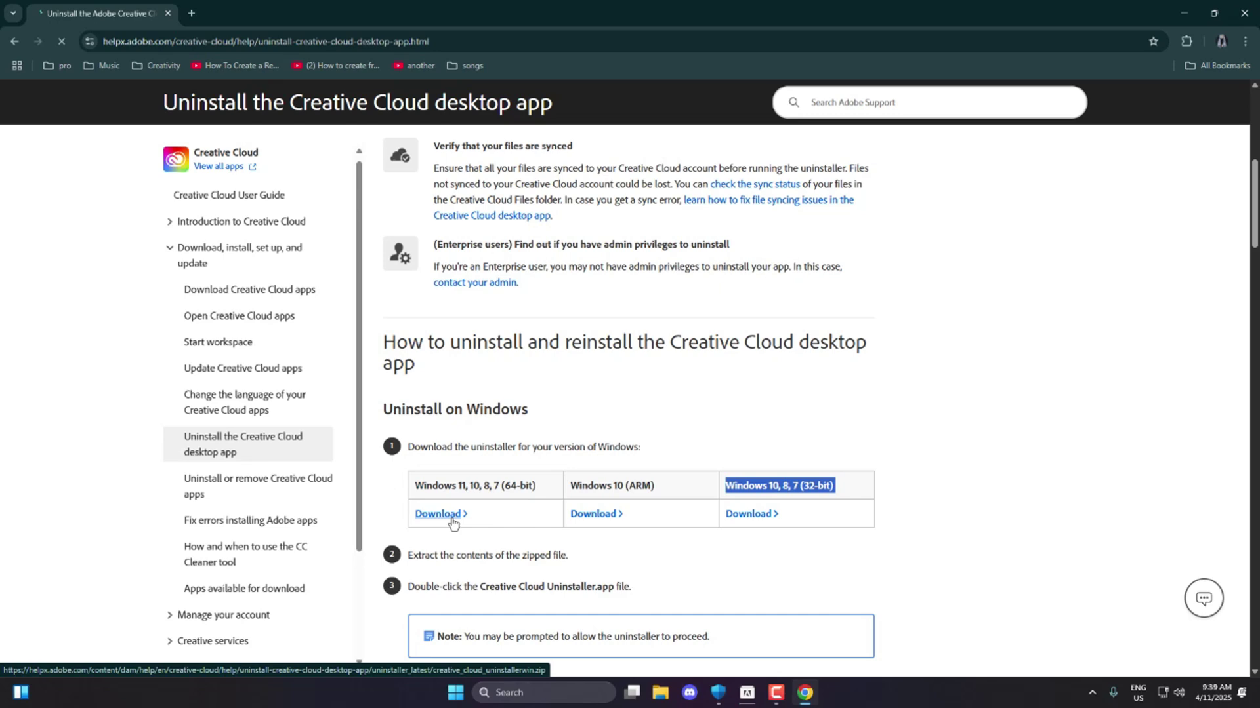
scroll(472, 518, "down", 1)
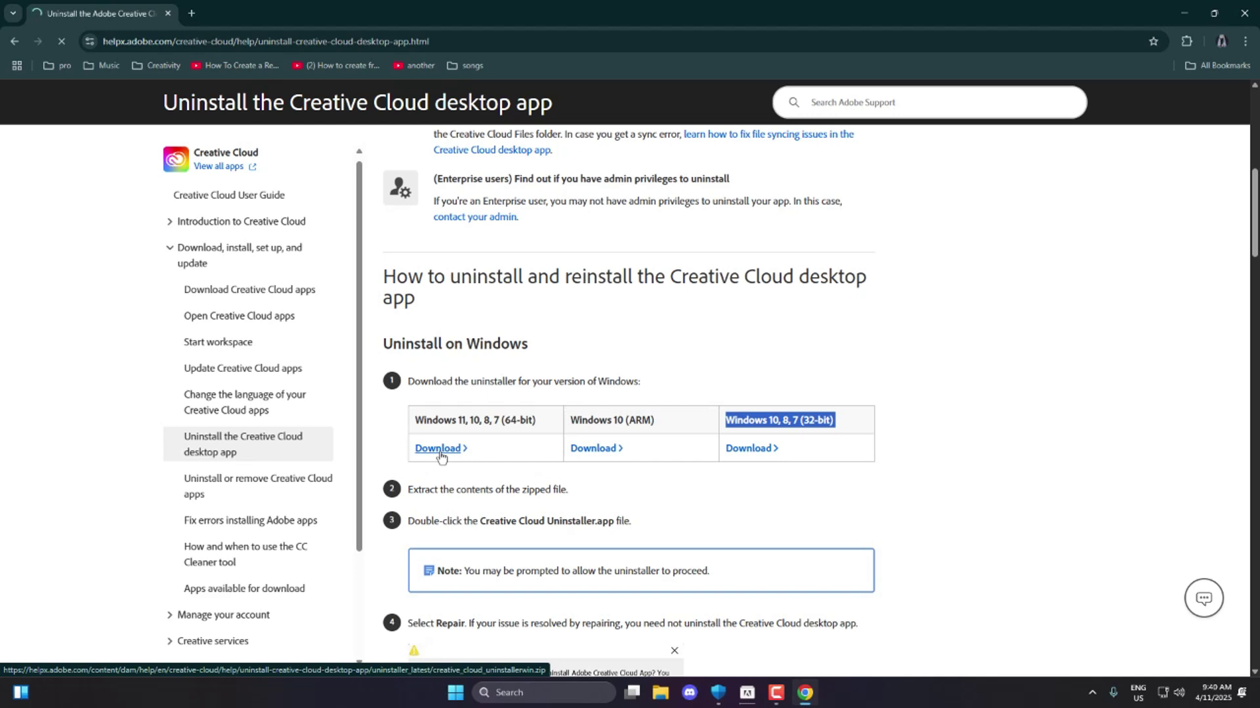
key("Return")
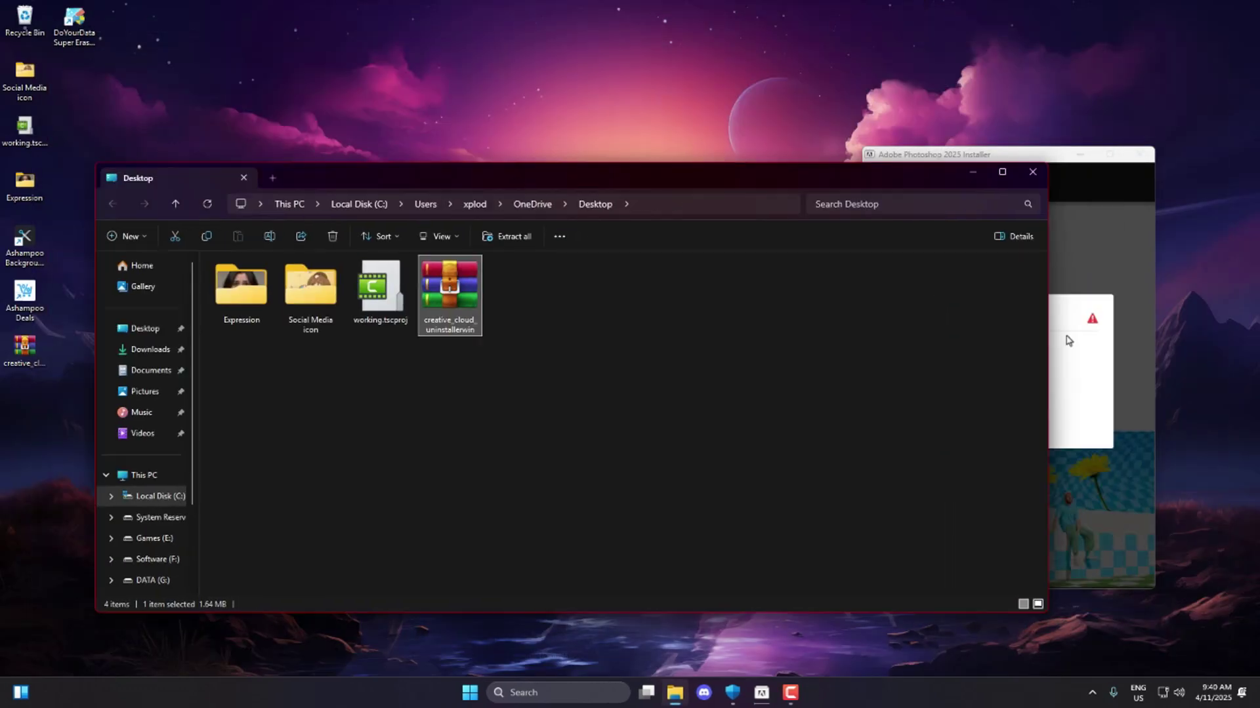
End the stuck Photoshop installer task in Task Manager
left_click(1066, 340)
right_click(990, 688)
left_click(1030, 642)
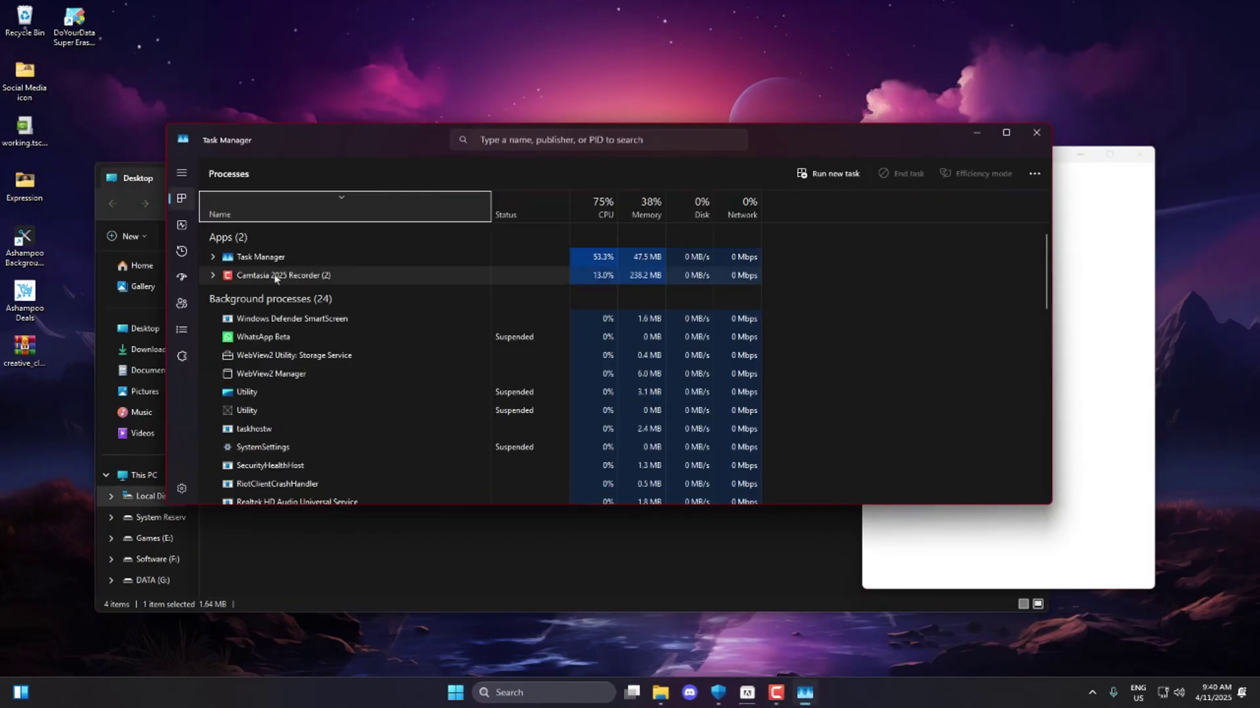
left_click(308, 332)
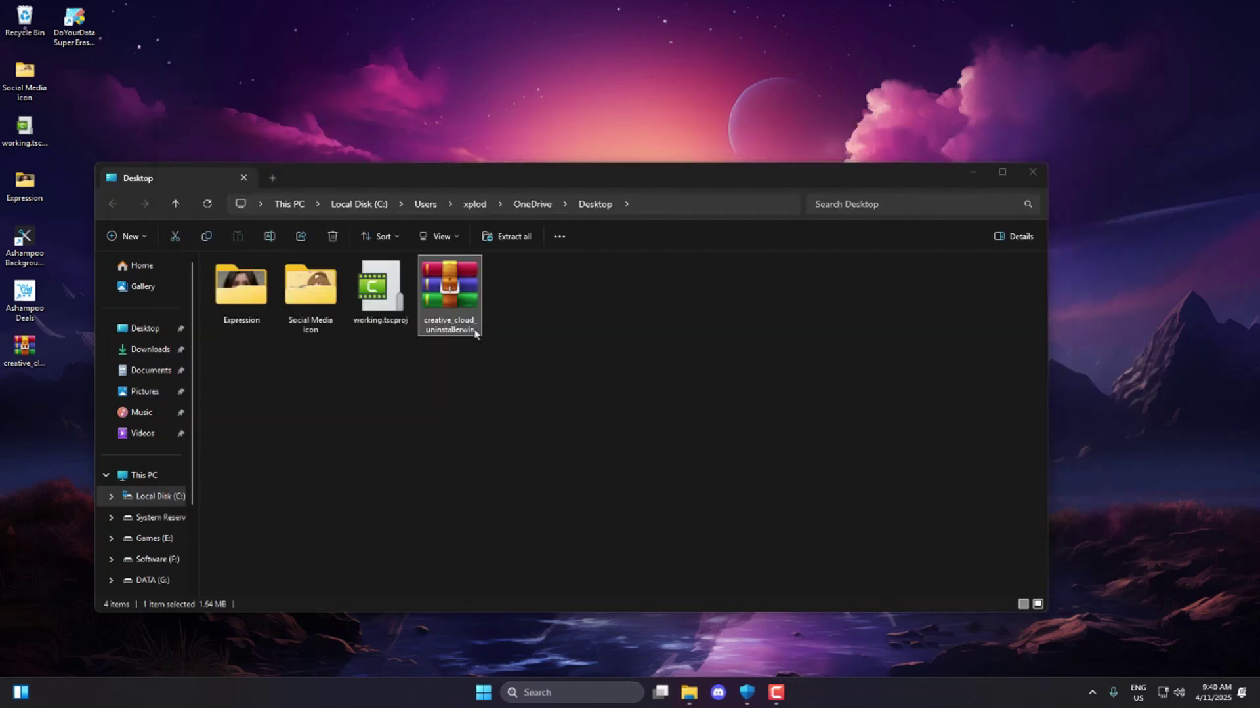
Extract creative_cloud_uninstallerwin.zip to its own folder with WinRAR and run the Creative Cloud Uninstaller
right_click(475, 334)
mouse_move(612, 521)
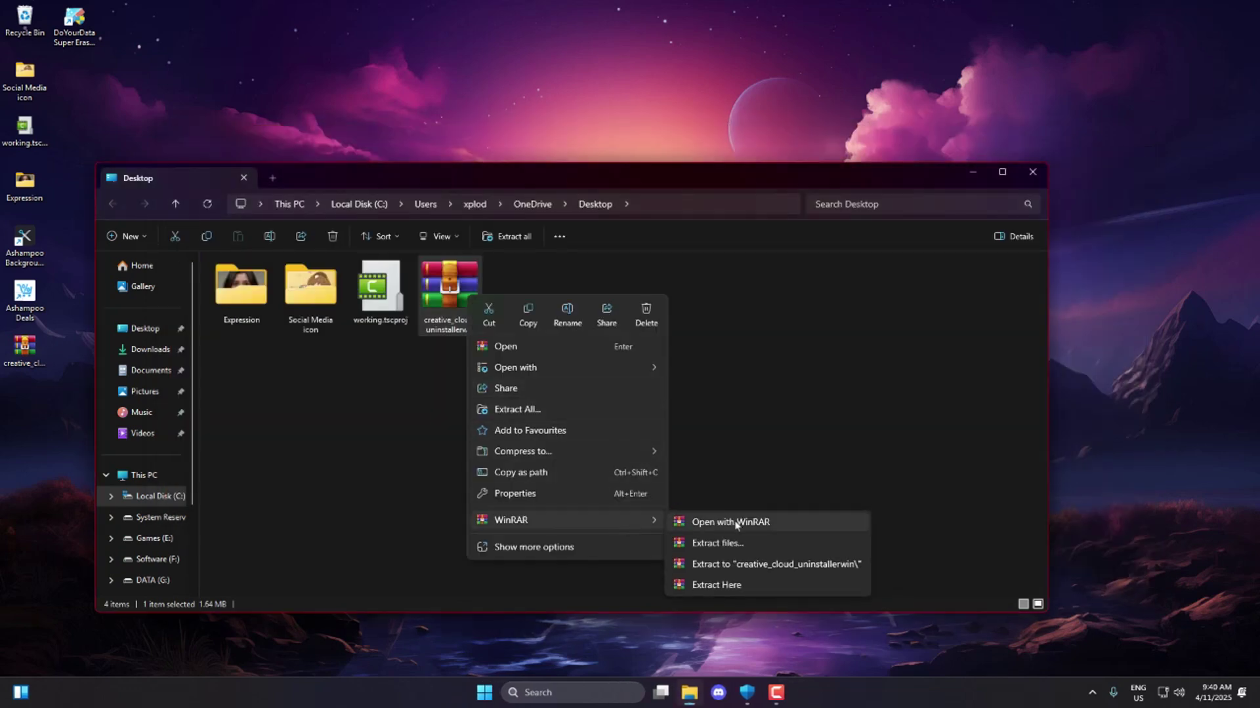
left_click(772, 565)
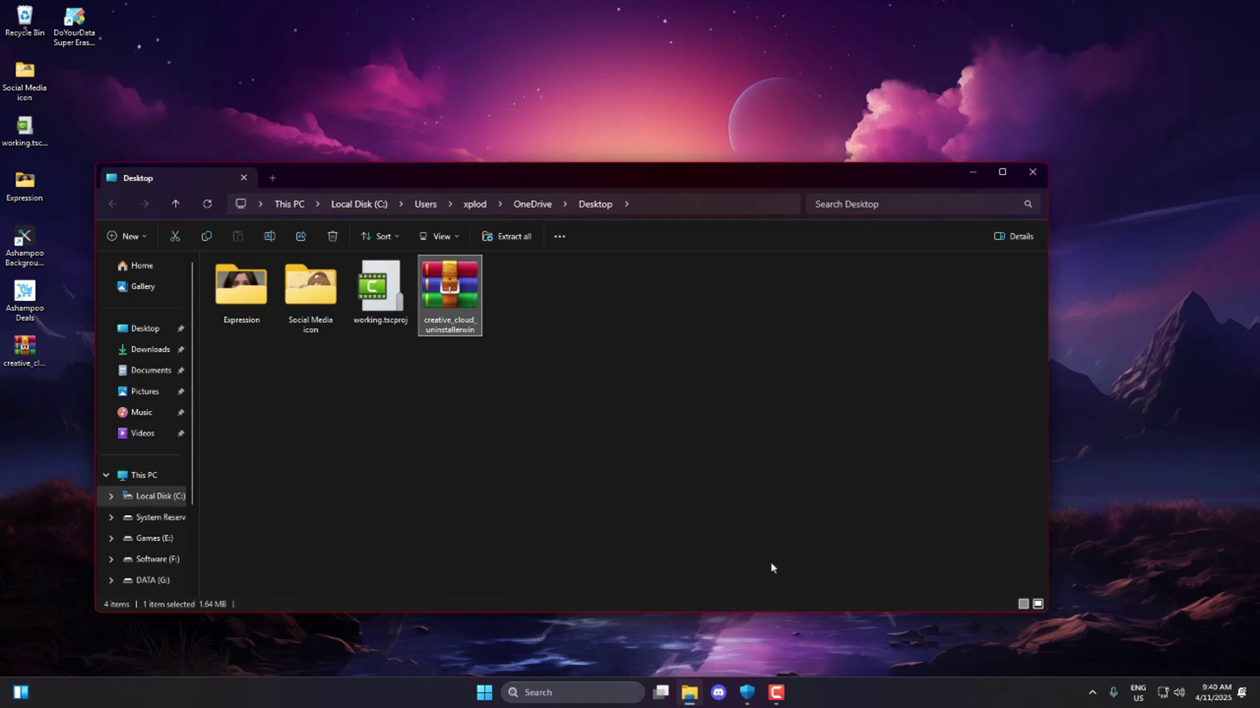
left_click(527, 306)
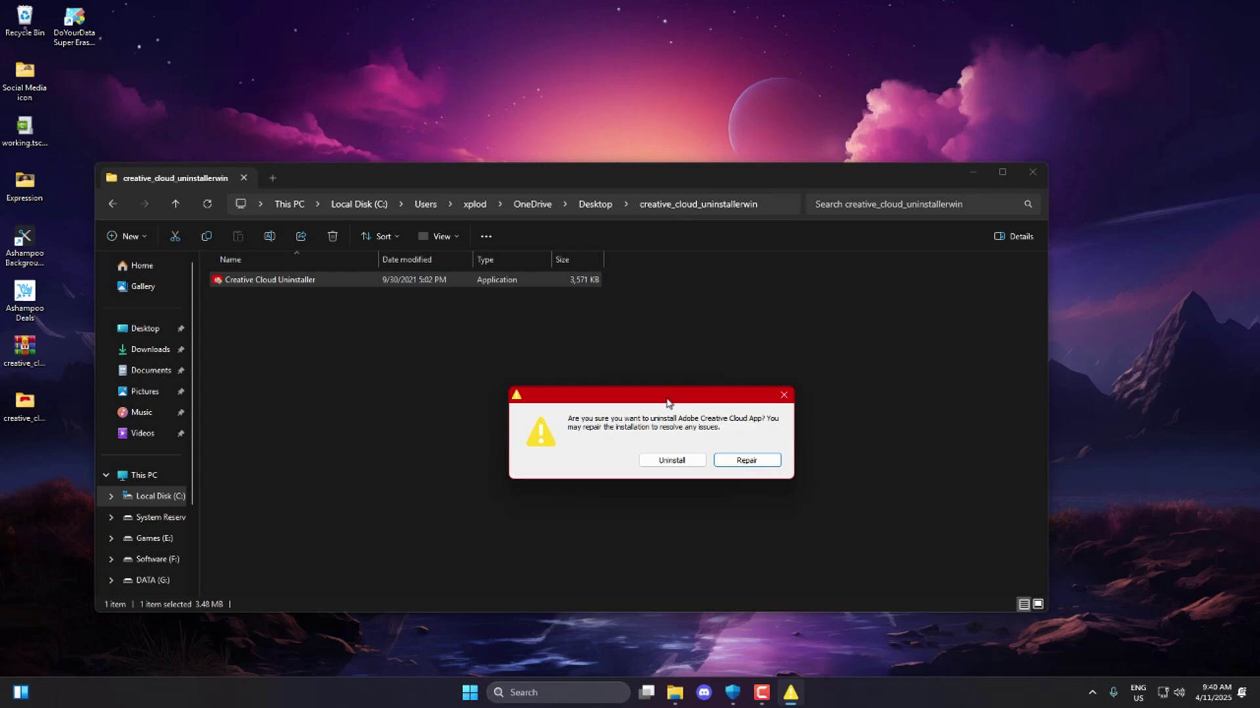
left_click(675, 459)
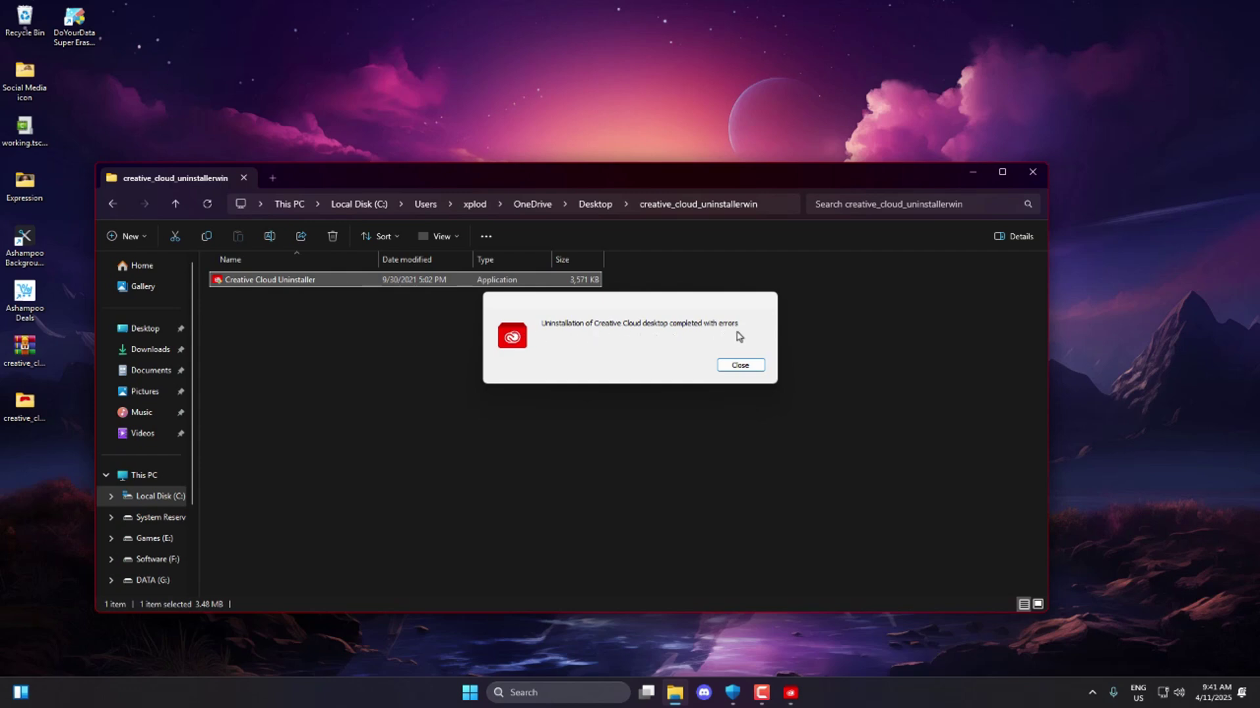
Close the 'Uninstallation of Creative Cloud desktop completed' dialog
left_click(745, 368)
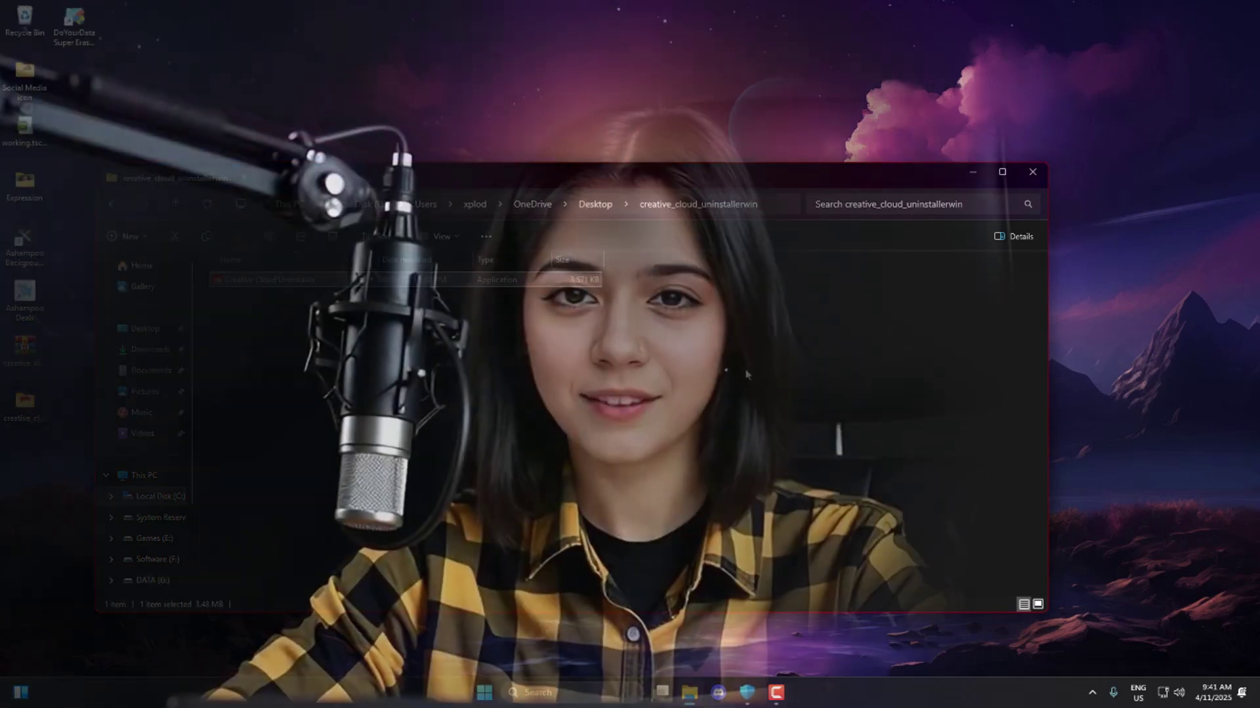